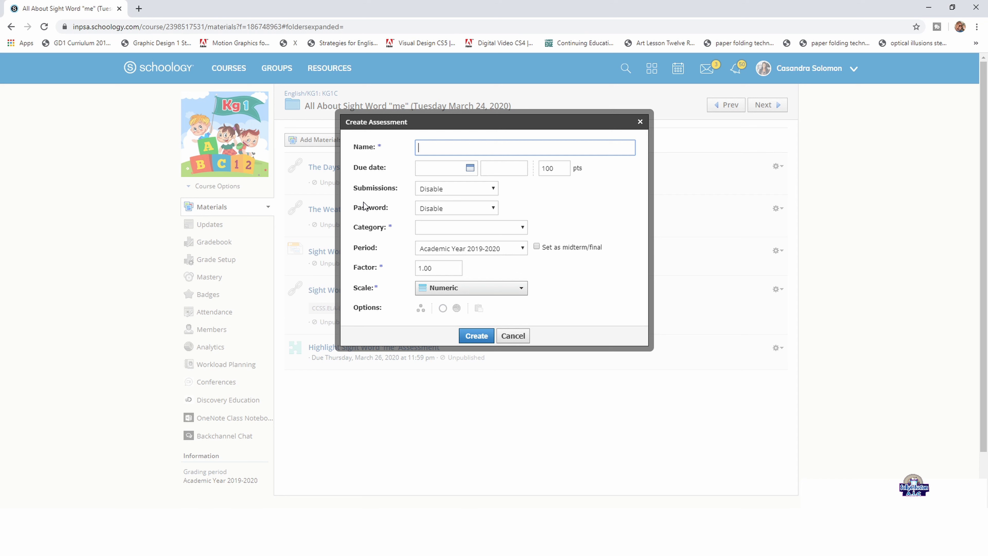
# - Name the new assessment "Highlight Sight Word 'see' Assessment", with a due date of 3/27/20 and 3 points
pyautogui.write("Highlight Sight Word 'see' Assessment")
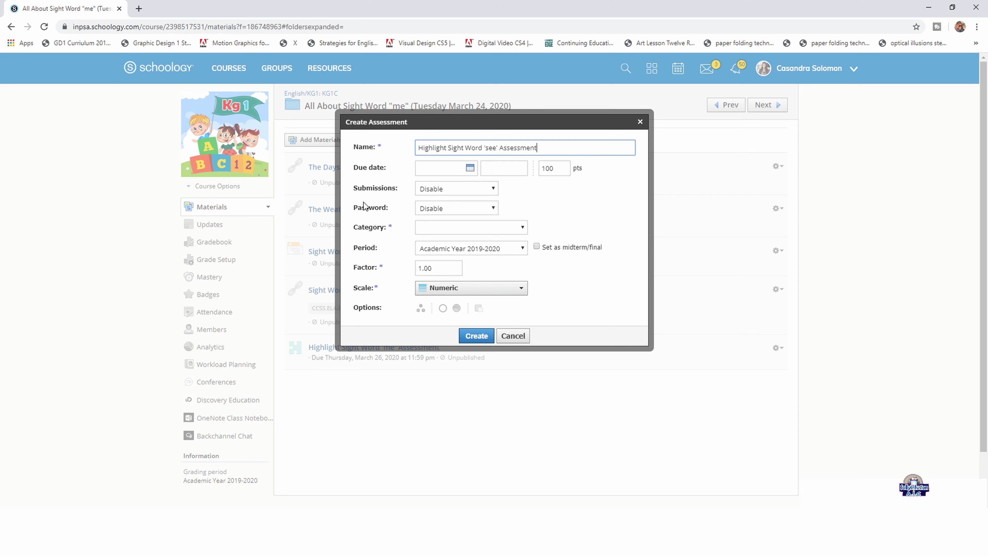
pyautogui.click(424, 172)
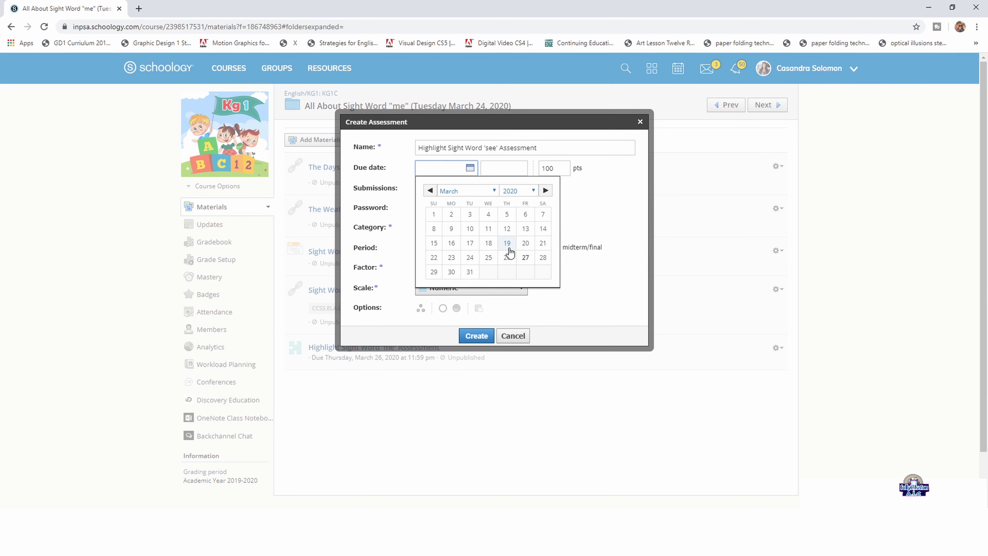
pyautogui.click(525, 258)
pyautogui.doubleClick(550, 170)
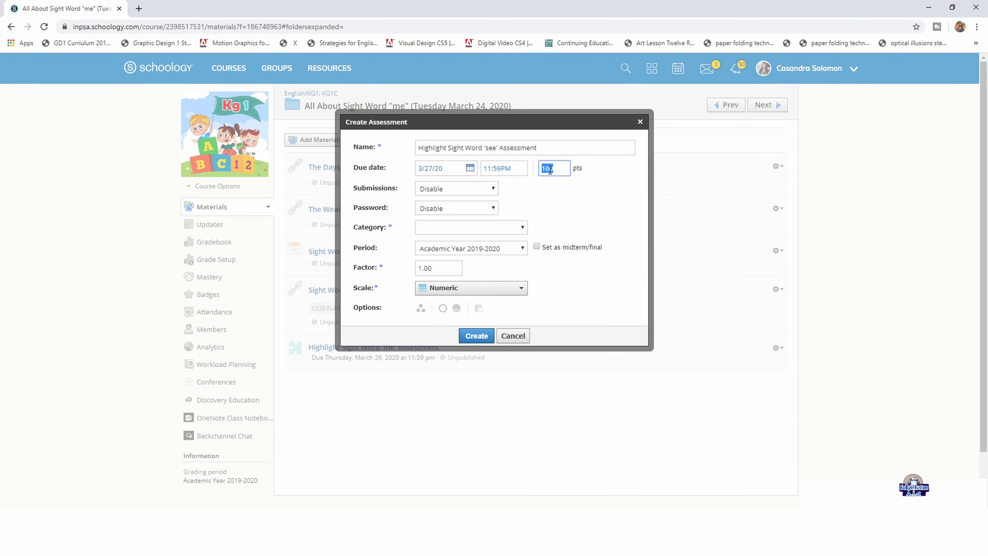
pyautogui.write('3')
# - Enable submissions, set the category to Assessment, and create the assessment
pyautogui.click(490, 193)
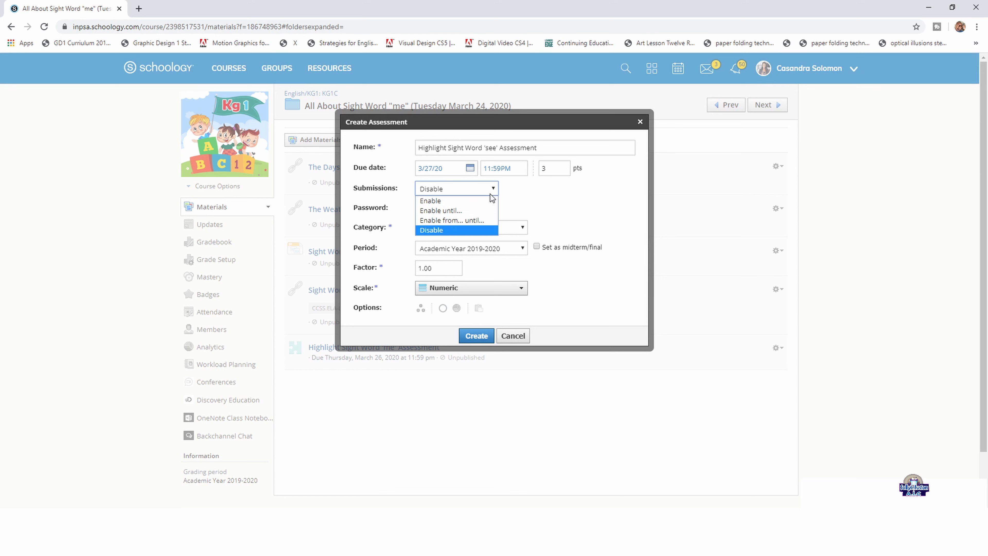
pyautogui.click(426, 200)
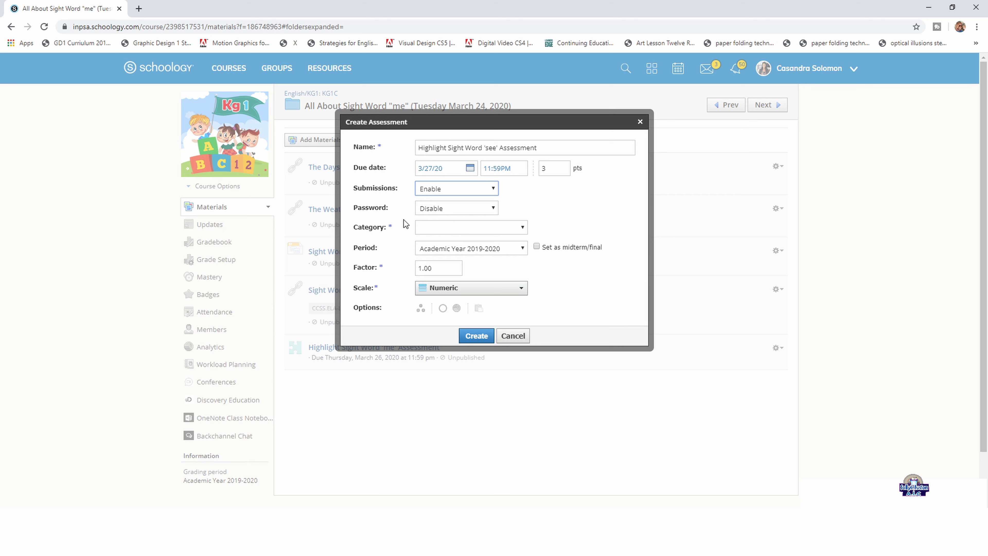
pyautogui.click(426, 227)
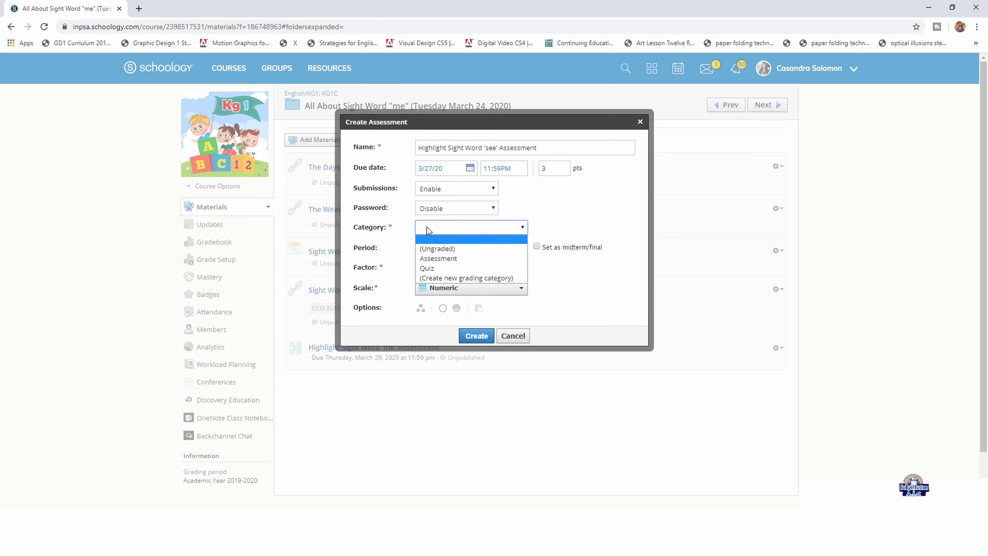
pyautogui.click(433, 259)
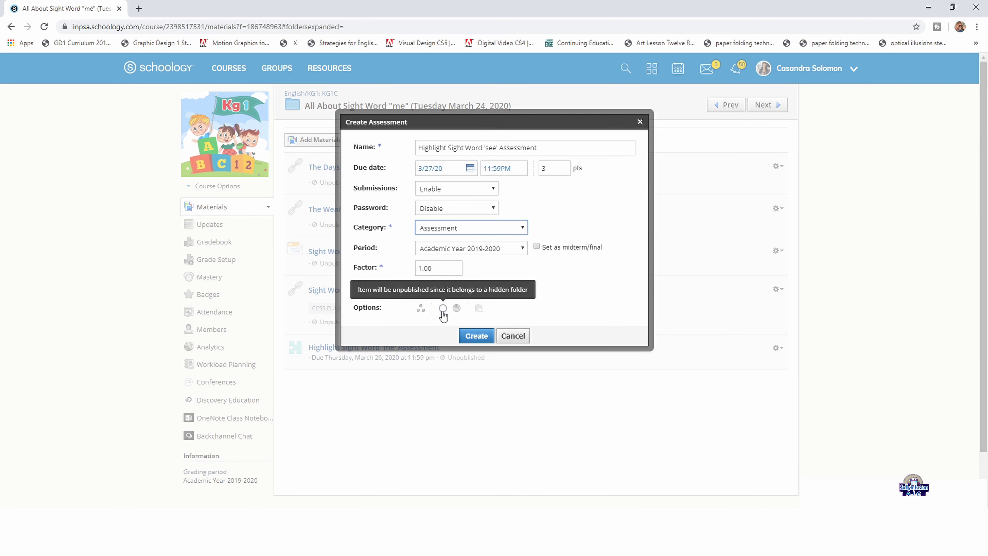
pyautogui.click(482, 340)
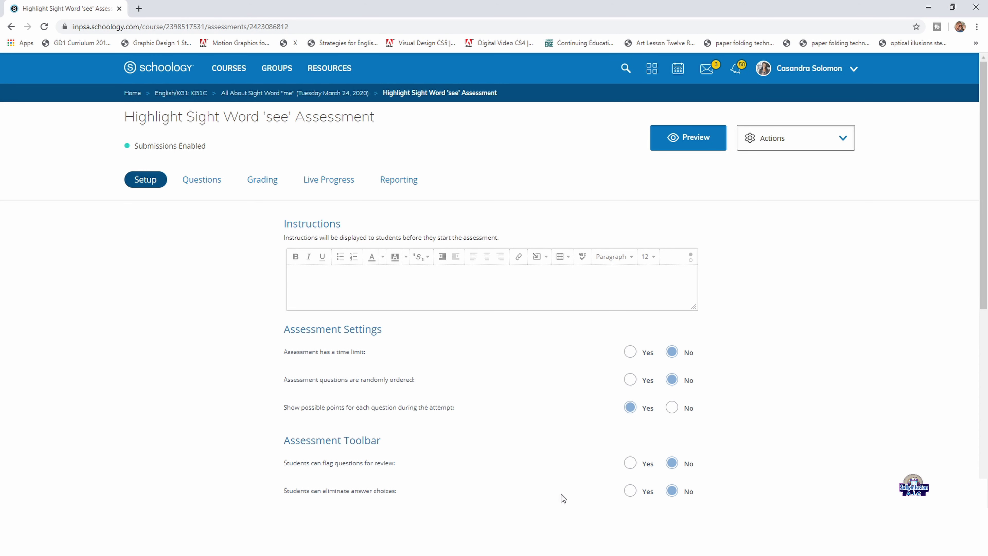
# - Switch to the Word document and add the line "Highlight only sight word 'see'" below the word list, selecting it for copying
pyautogui.moveTo(593, 552)
pyautogui.click(593, 486)
pyautogui.write('H')
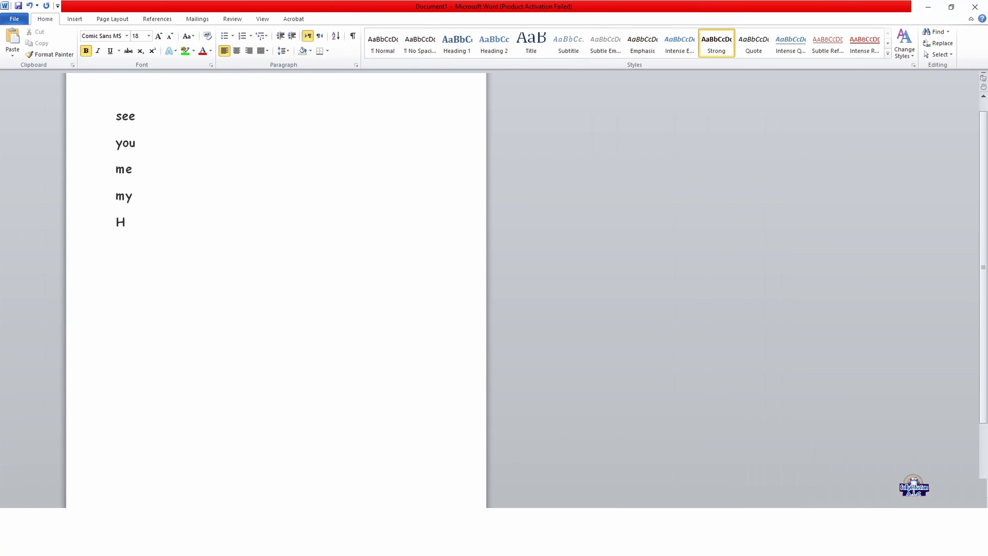
pyautogui.write("ighlight only sight word see'")
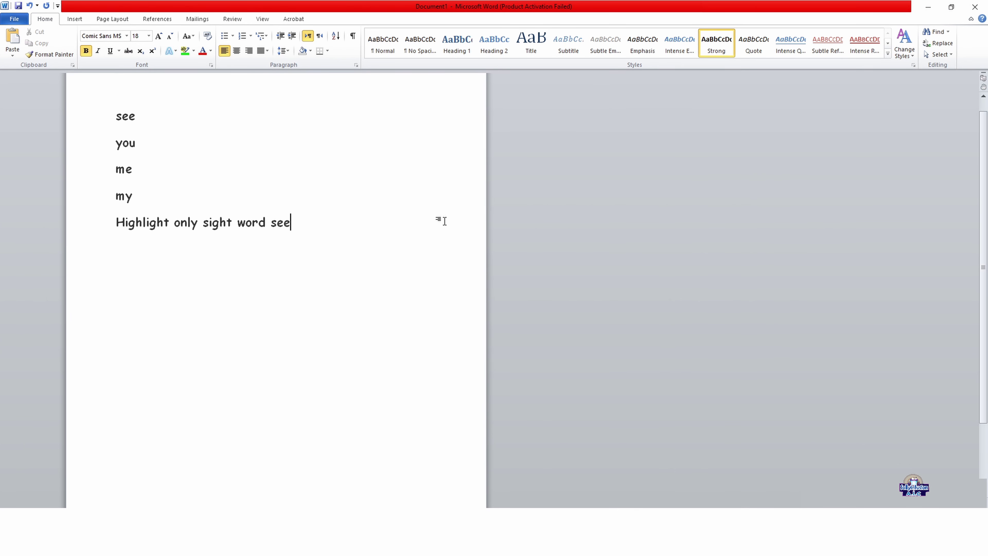
pyautogui.press('Left')
pyautogui.press('Left')
pyautogui.press('Left')
pyautogui.press('Left')
pyautogui.write("'")
pyautogui.tripleClick(232, 224)
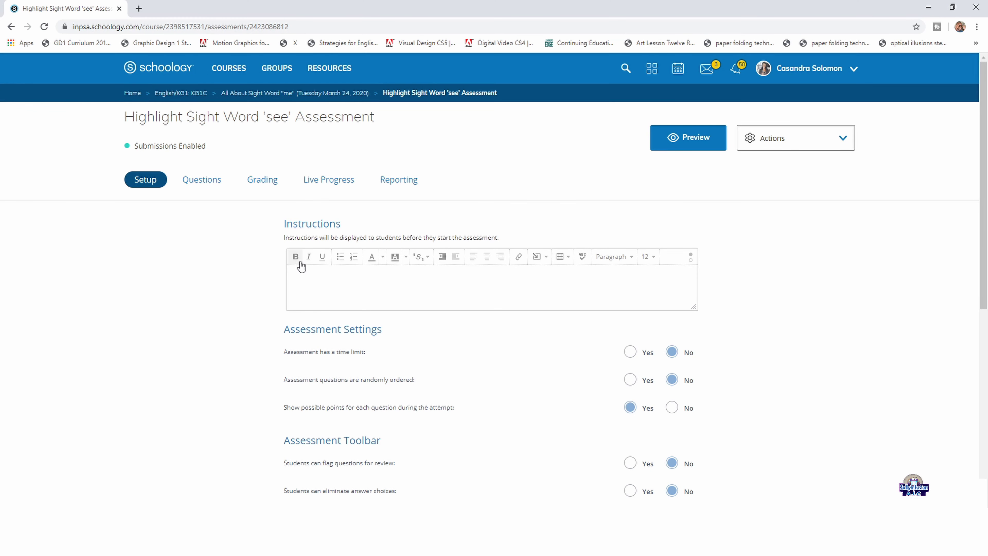
# - Enter the assessment instructions "Highlight ONLY sight word 'see'" in bold size 24, with ONLY underlined and 'see' in red
pyautogui.write("Highlight only sight word 'see'")
pyautogui.doubleClick(463, 277)
pyautogui.hotkey('ctrl', 'c')
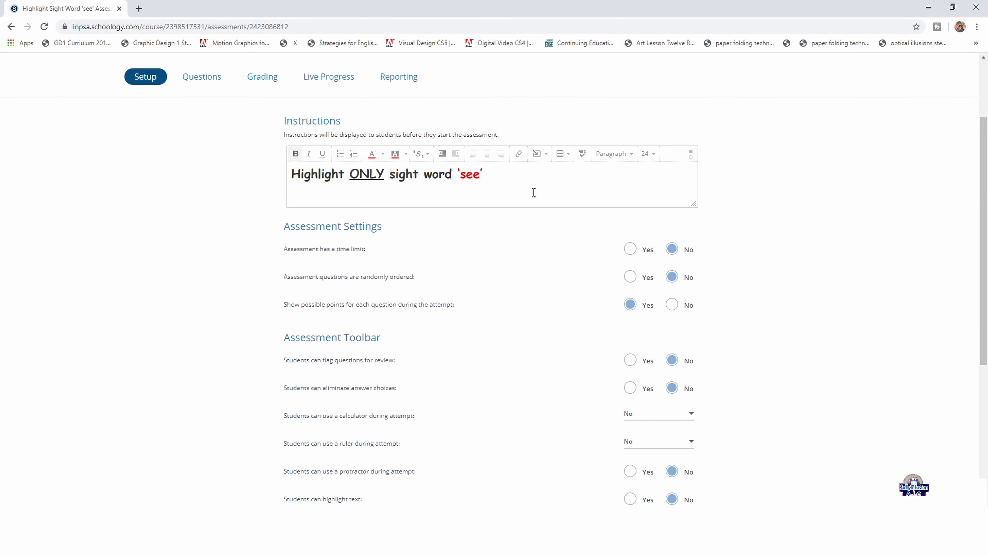
# - Set the number of attempts students can submit to 3 times and save the assessment setup
pyautogui.scroll(-4, 728, 290)
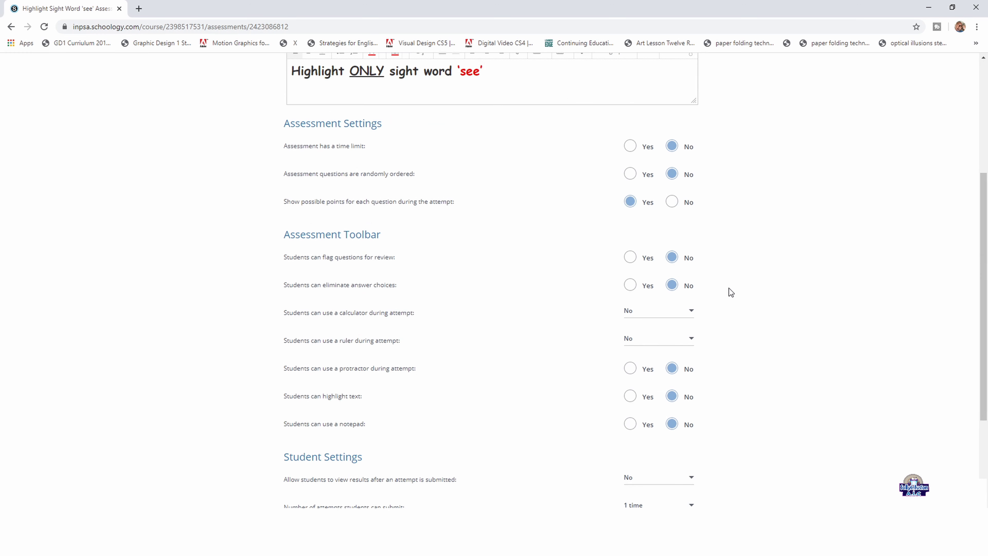
pyautogui.scroll(-3, 729, 288)
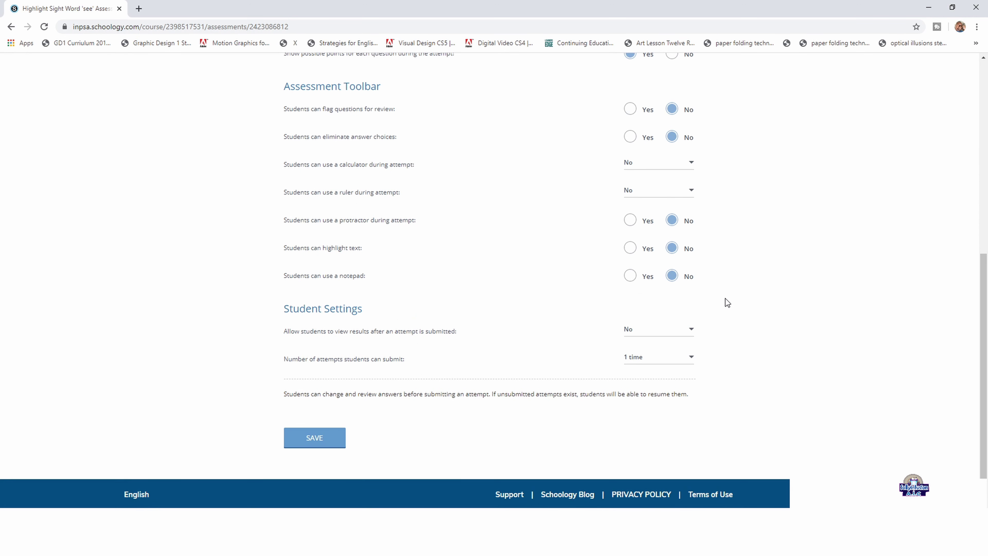
pyautogui.doubleClick(325, 358)
pyautogui.tripleClick(325, 358)
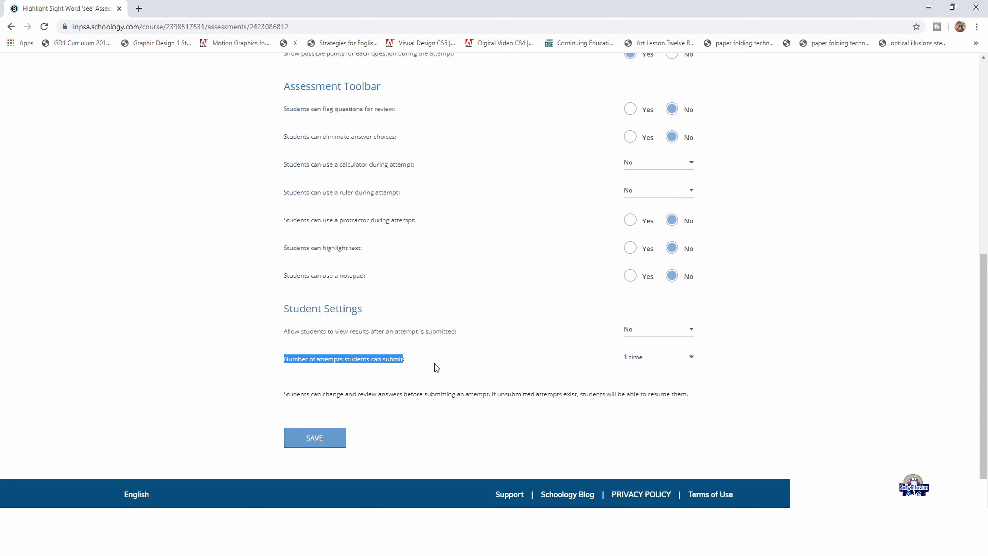
pyautogui.click(637, 363)
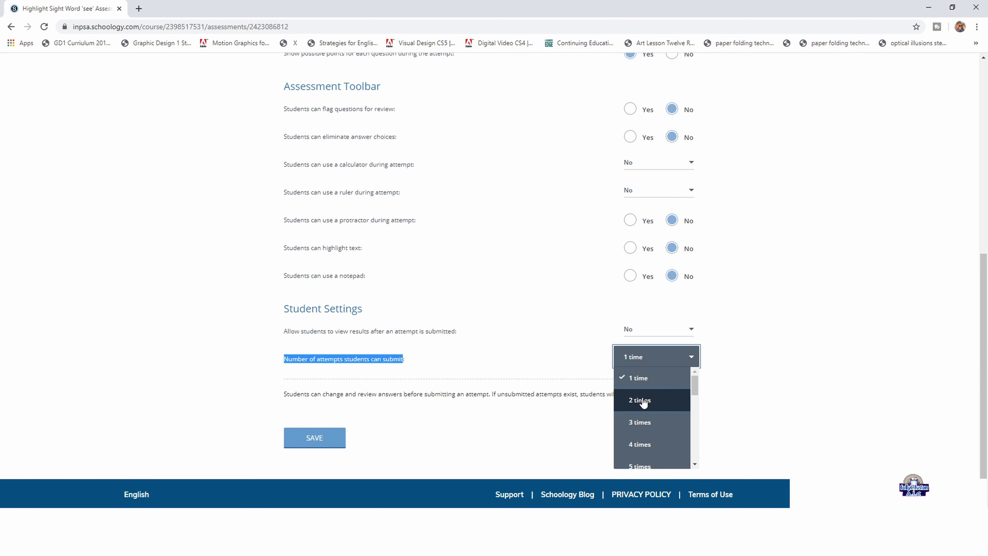
pyautogui.click(644, 427)
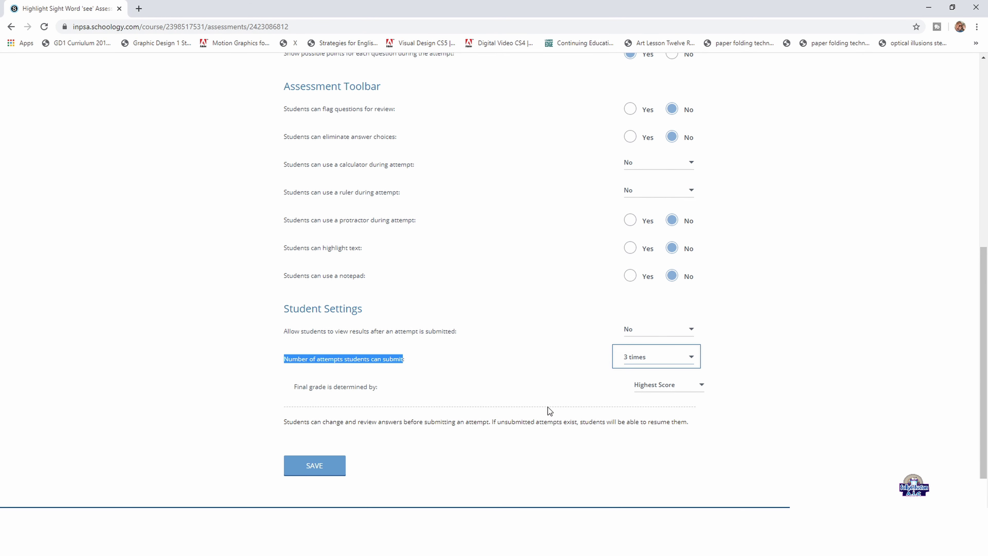
pyautogui.click(328, 463)
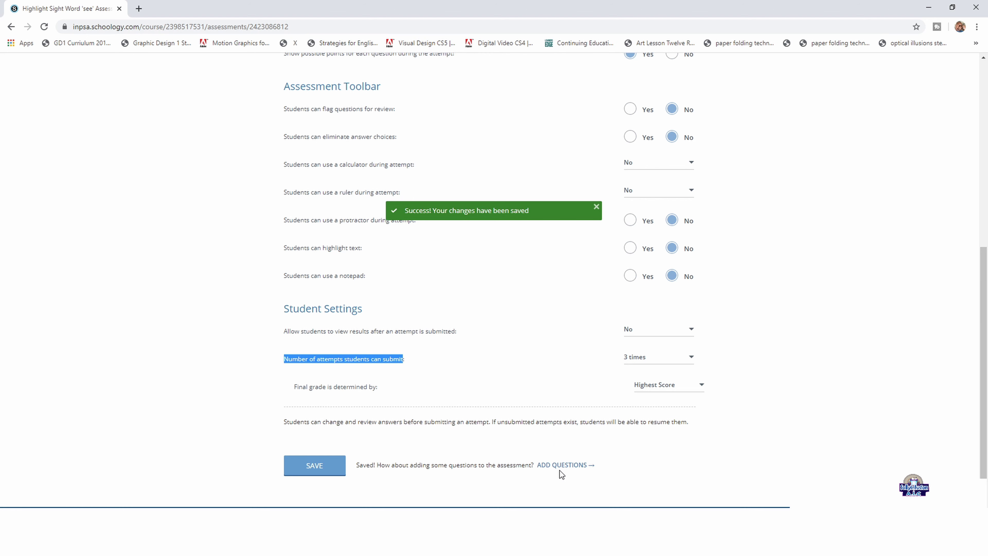
# - Add a Highlight Text question and insert a table with 2 rows, 3 columns and the Hover style
pyautogui.click(563, 466)
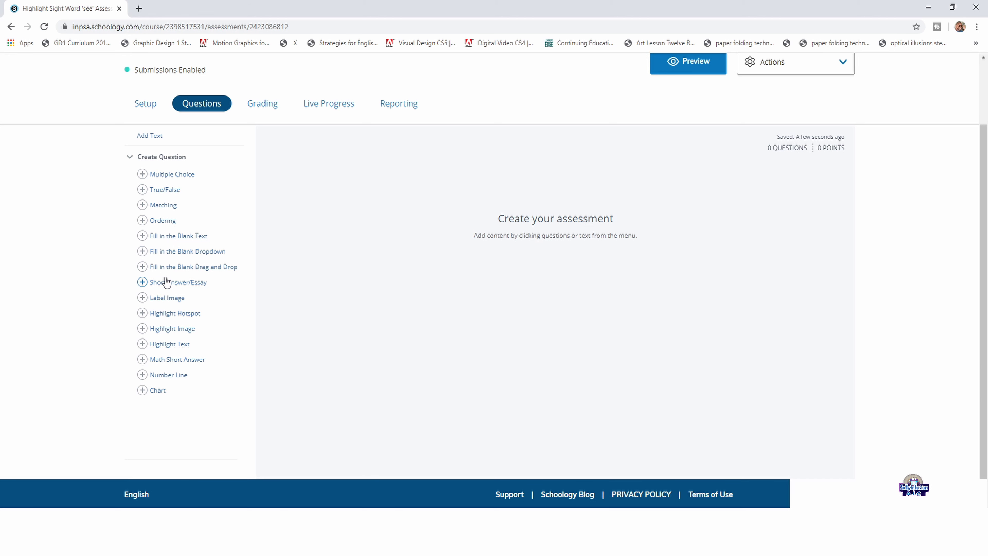
pyautogui.click(165, 344)
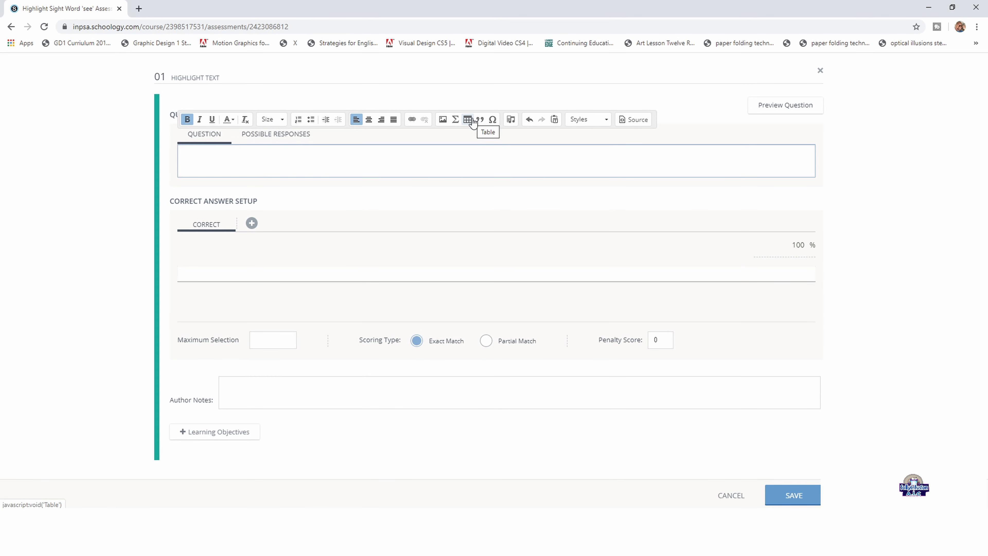
pyautogui.click(470, 119)
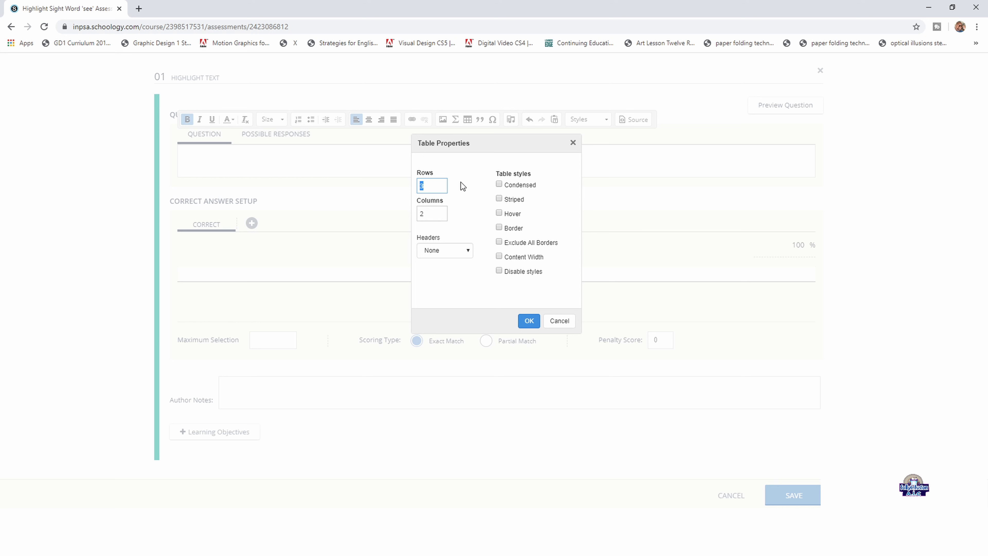
pyautogui.write('2')
pyautogui.press('Tab')
pyautogui.write('3')
pyautogui.click(499, 214)
pyautogui.click(528, 320)
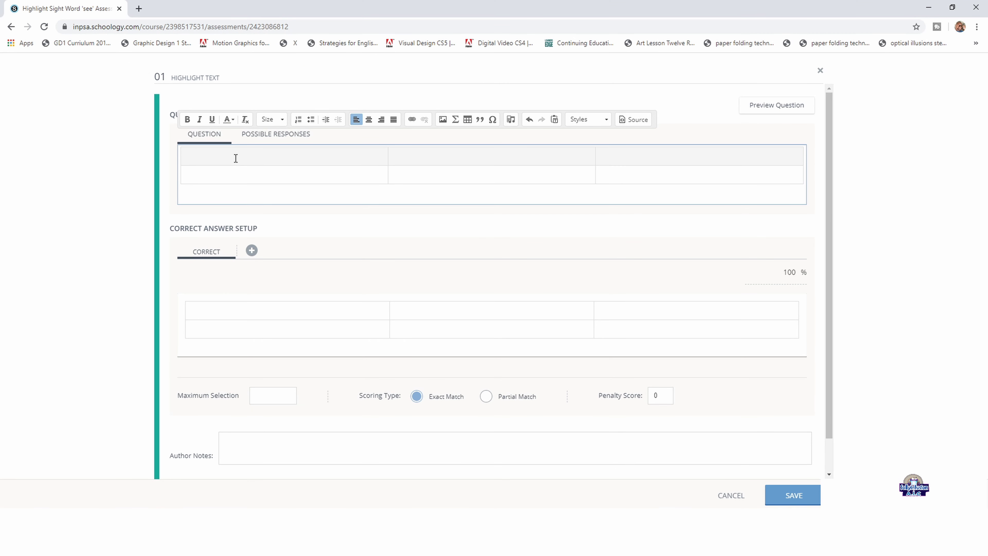
# - Paste the word "see" into the first and third cells of the first row and the middle cell of the second row
pyautogui.hotkey('ctrl', 'v')
pyautogui.click(623, 156)
pyautogui.hotkey('ctrl', 'v')
pyautogui.click(447, 177)
pyautogui.hotkey('ctrl', 'v')
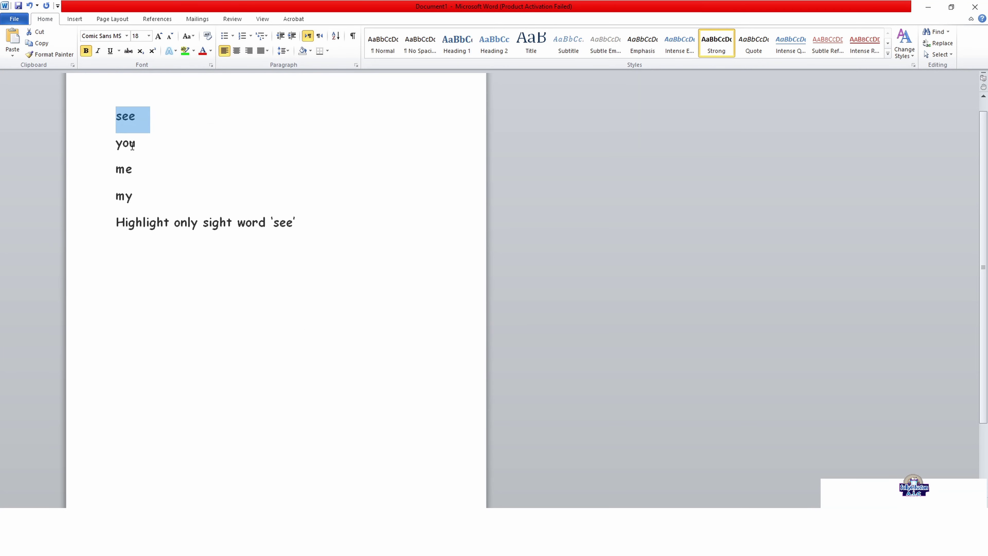
# - Copy the word "you" from the Word document into the middle cell of the question table's first row
pyautogui.doubleClick(132, 145)
pyautogui.hotkey('ctrl', 'c')
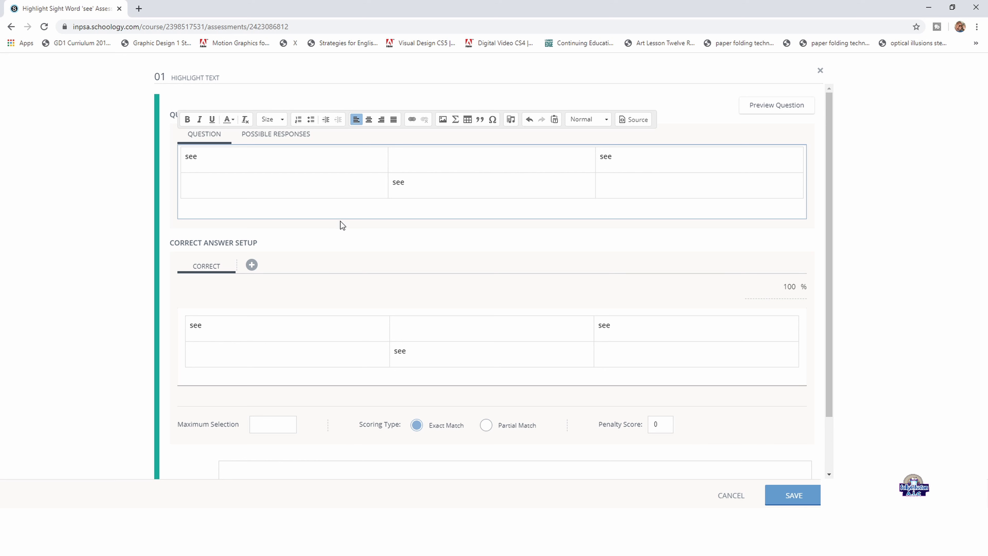
pyautogui.click(419, 170)
pyautogui.hotkey('ctrl', 'v')
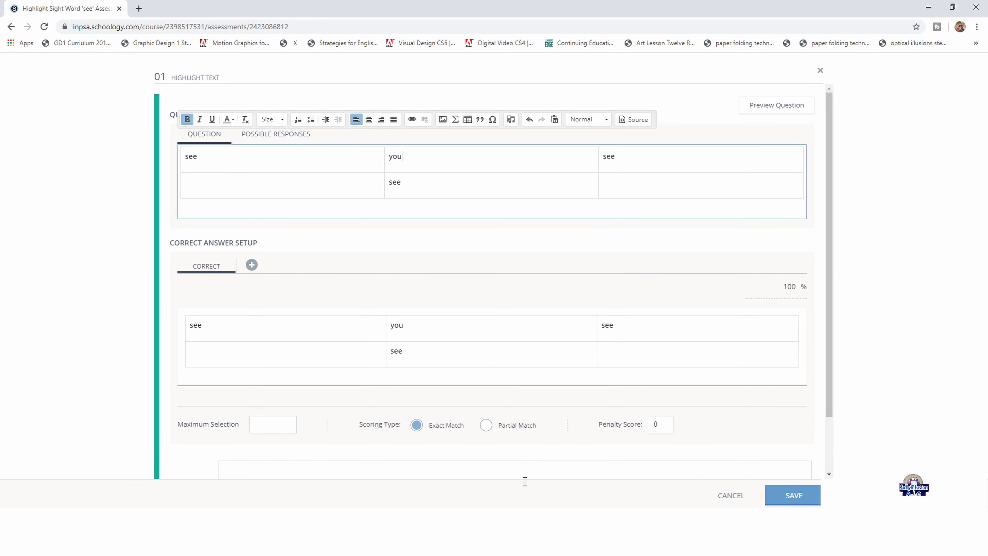
# - Copy the word "me" from the Word document into the first cell of the question table's second row
pyautogui.click(572, 485)
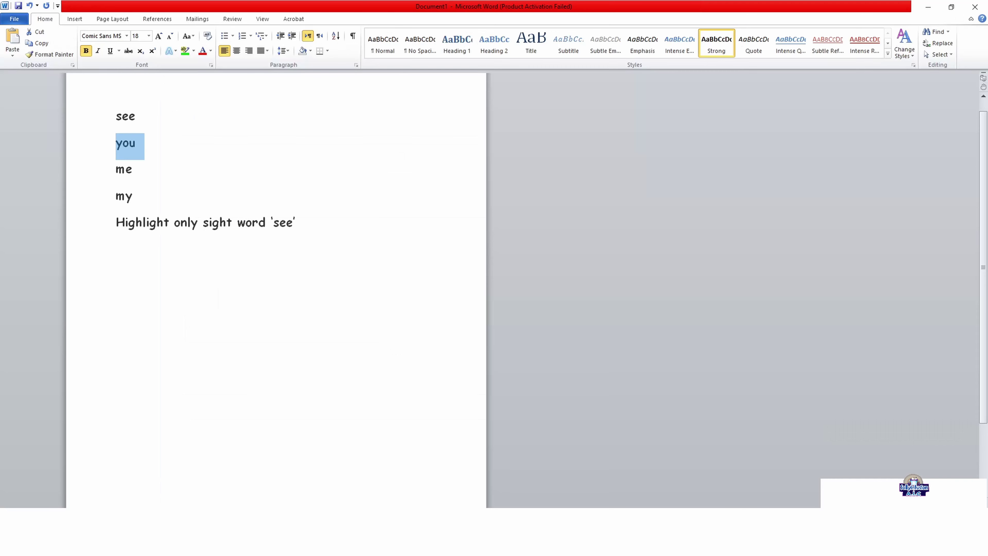
pyautogui.doubleClick(128, 176)
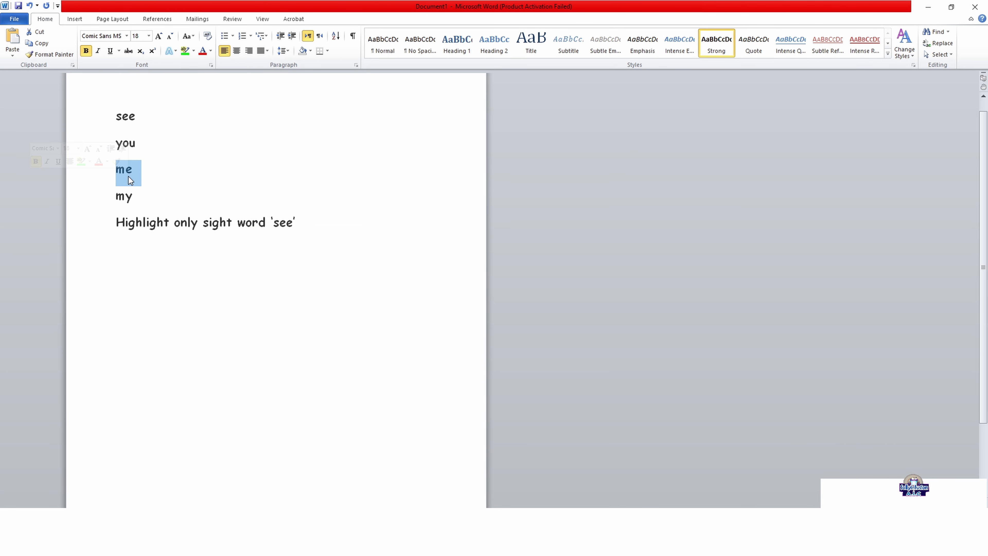
pyautogui.hotkey('alt', 'Tab')
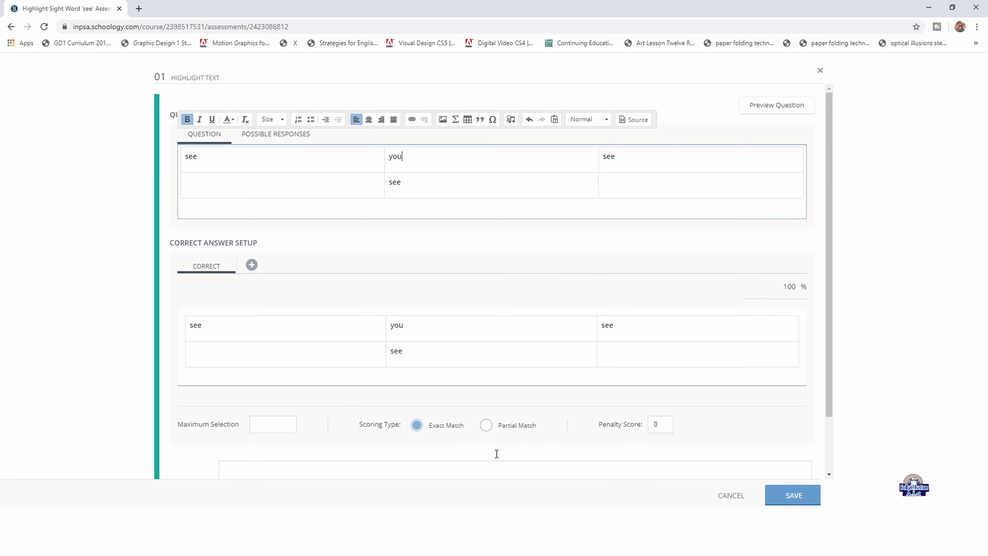
pyautogui.click(285, 186)
pyautogui.write('see')
# - Copy the word "my" from the Word document into the last cell of the question table's second row
pyautogui.hotkey('alt', 'Tab')
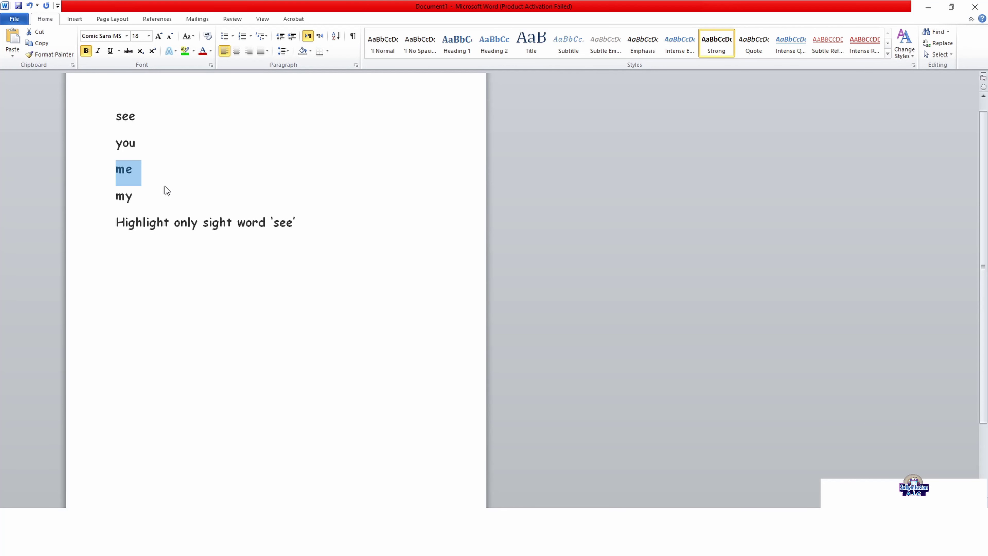
pyautogui.doubleClick(125, 199)
pyautogui.hotkey('ctrl', 'c')
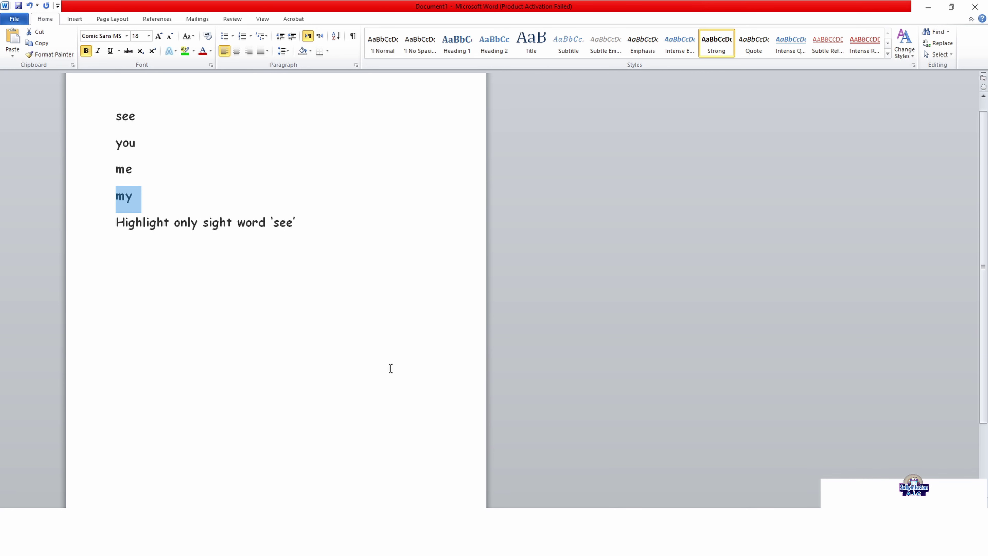
pyautogui.hotkey('alt', 'Tab')
pyautogui.click(622, 194)
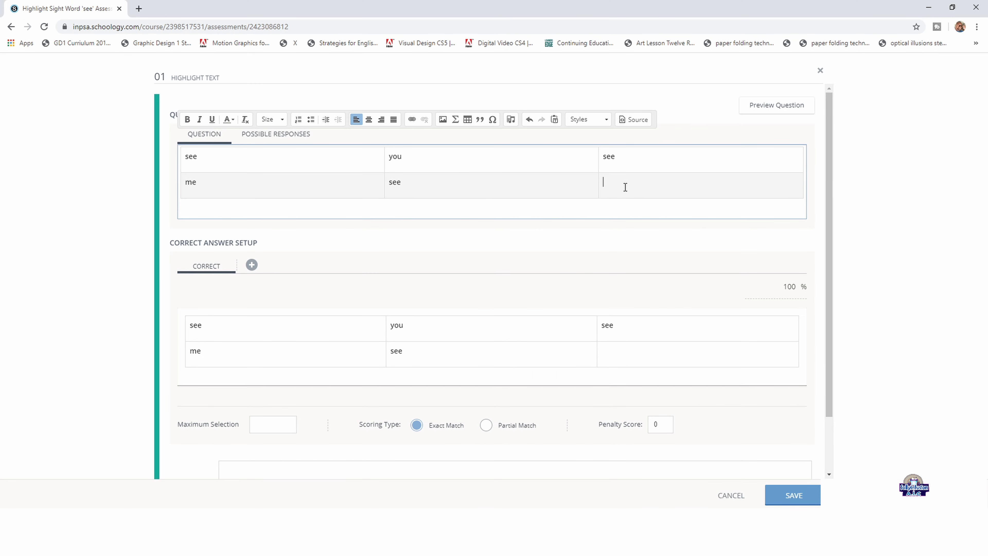
pyautogui.hotkey('ctrl', 'v')
# - Format all the words in the question table as bold at font size 40
pyautogui.hotkey('ctrl', 'a')
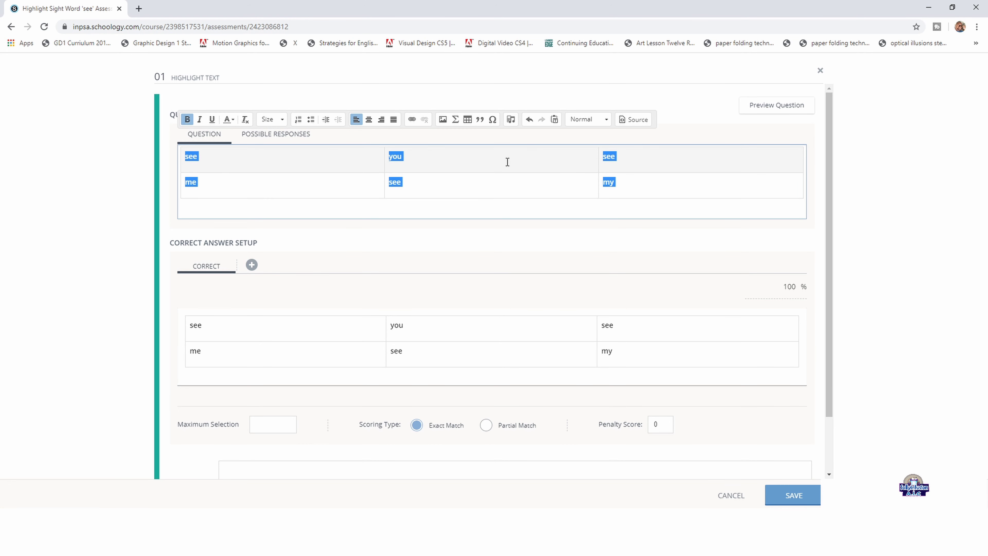
pyautogui.click(187, 120)
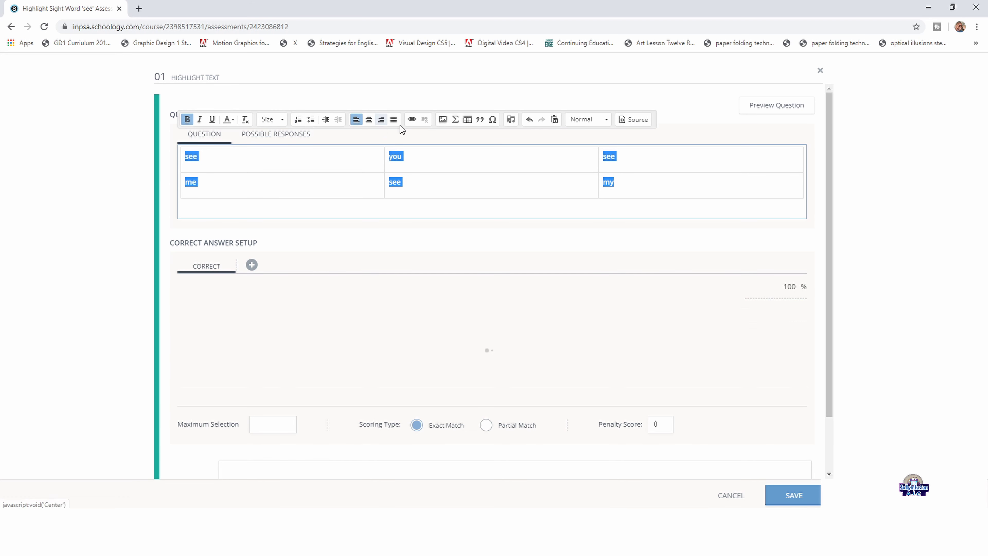
pyautogui.click(280, 120)
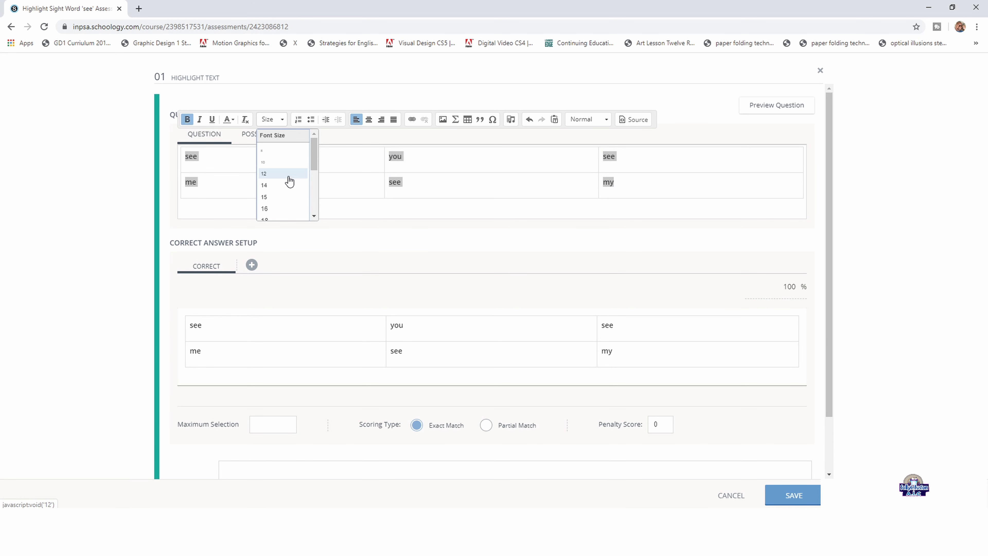
pyautogui.scroll(-5, 288, 181)
pyautogui.click(276, 205)
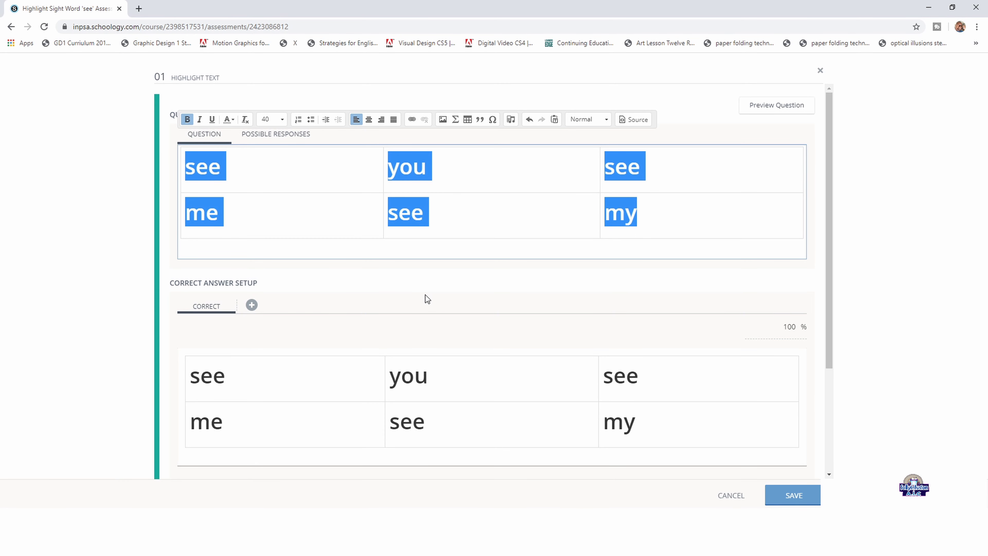
# - Center all the words within the cells of the question table
pyautogui.click(368, 121)
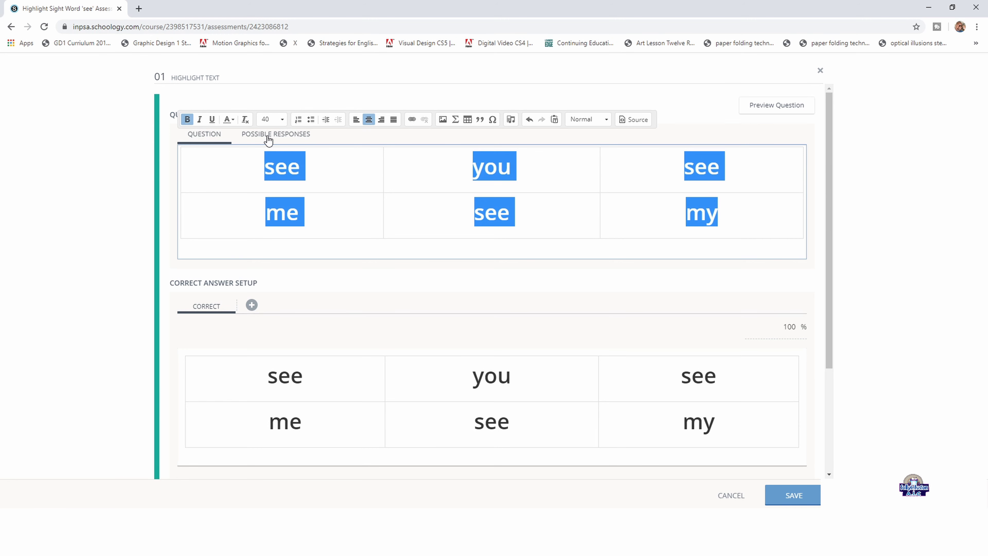
pyautogui.scroll(-4, 176, 301)
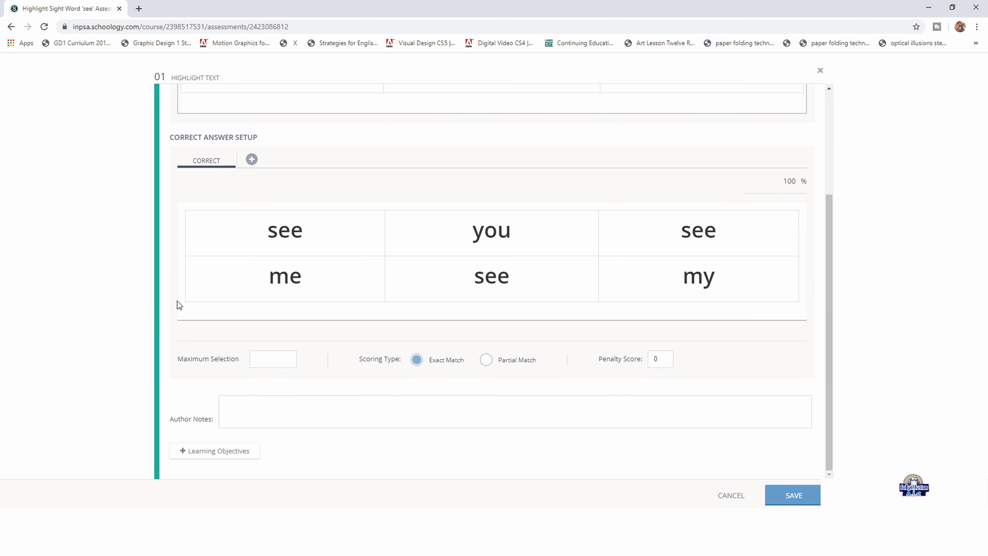
pyautogui.scroll(5, 269, 140)
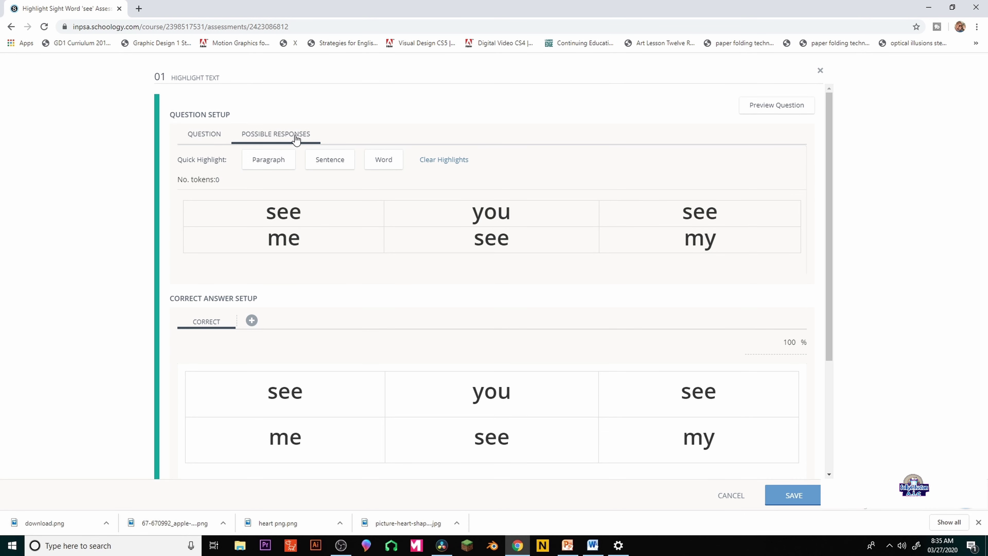
# - Turn every word in the table into a possible response with the Word quick highlight, replacing any existing highlights
pyautogui.click(385, 163)
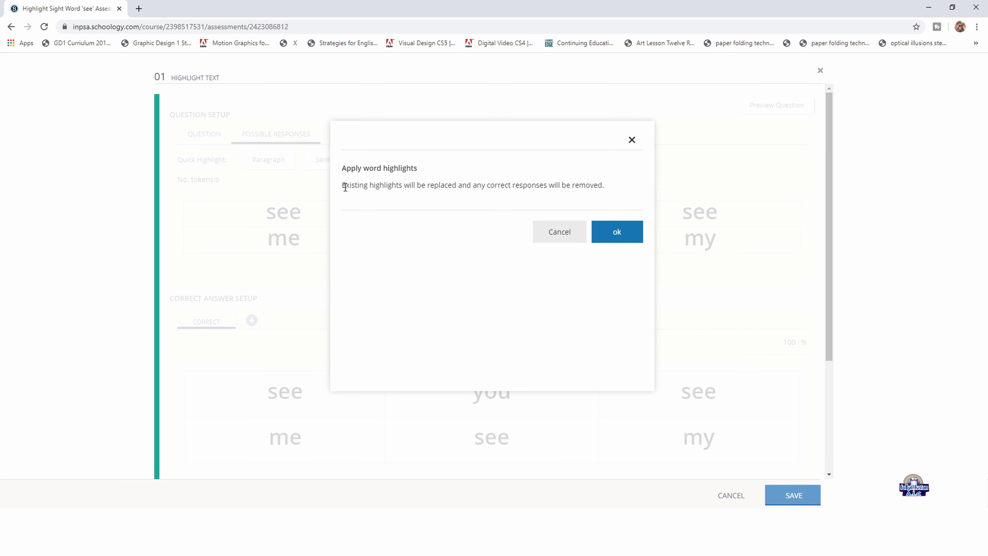
pyautogui.moveTo(345, 187)
pyautogui.mouseDown()
pyautogui.moveTo(384, 186)
pyautogui.moveTo(338, 191)
pyautogui.mouseUp()
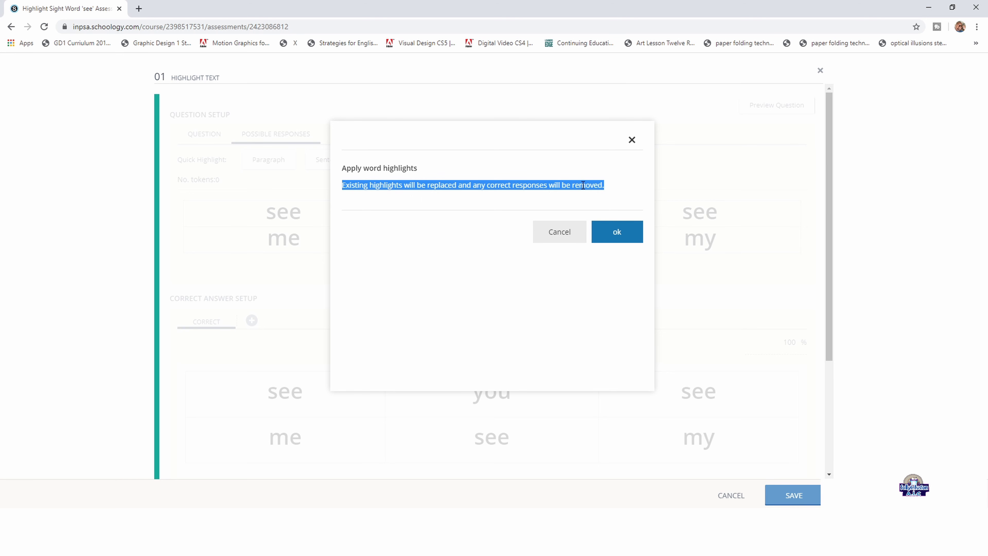
pyautogui.click(616, 230)
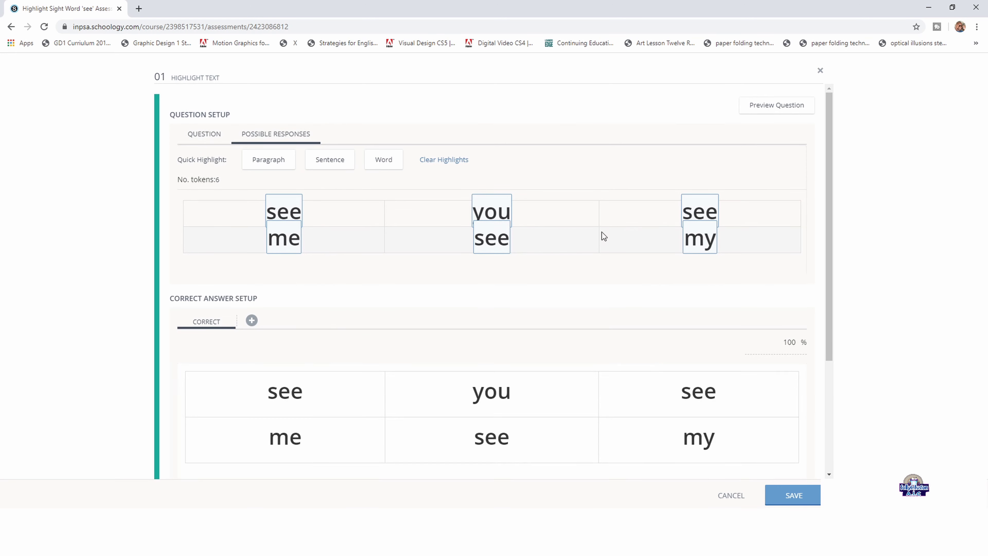
# - Mark all three occurrences of "see" as the correct answers in the correct answer setup
pyautogui.scroll(-2, 339, 328)
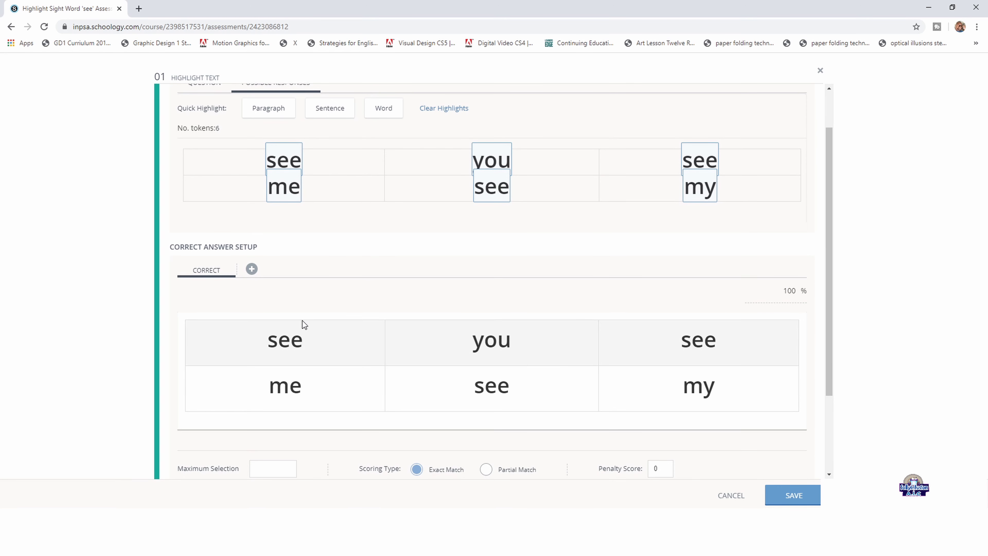
pyautogui.scroll(-3, 181, 317)
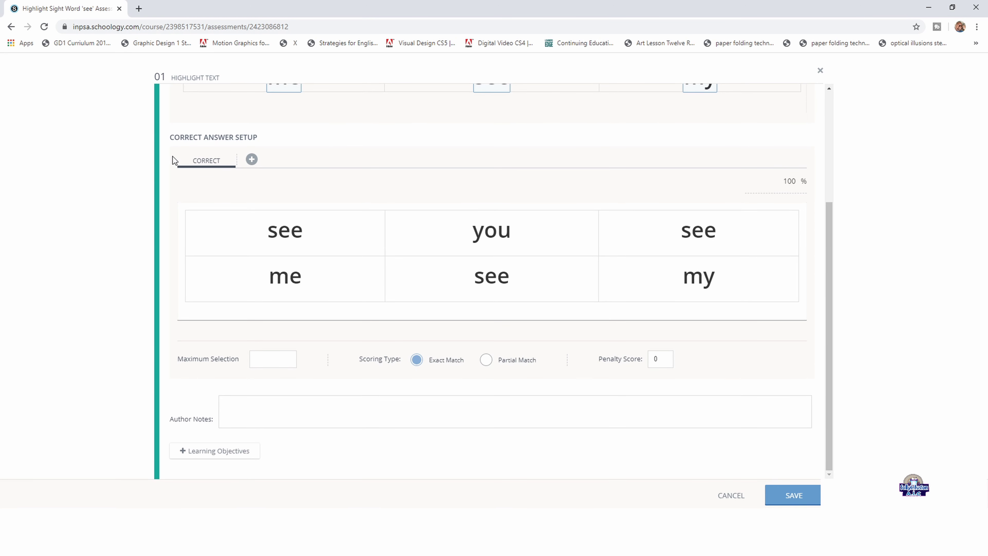
pyautogui.tripleClick(198, 137)
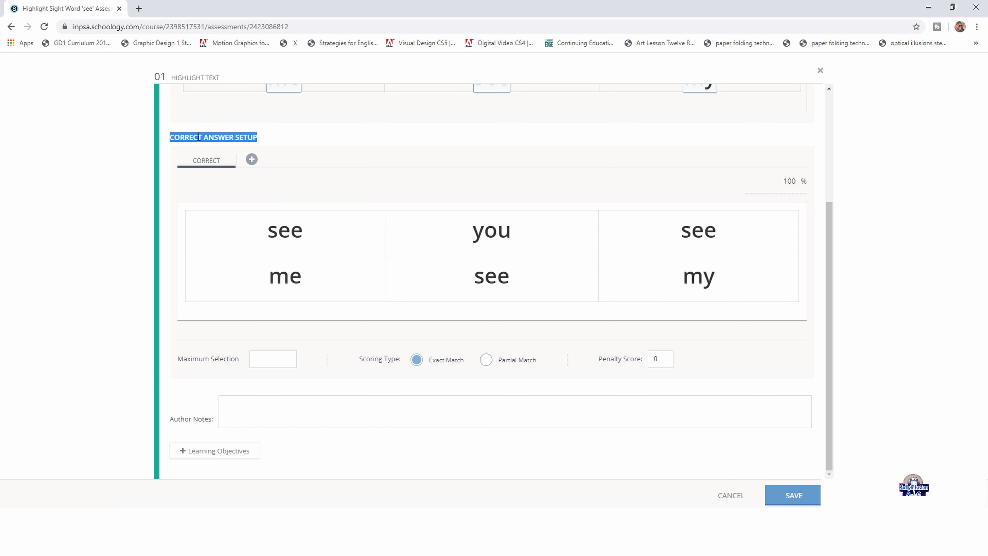
pyautogui.click(277, 235)
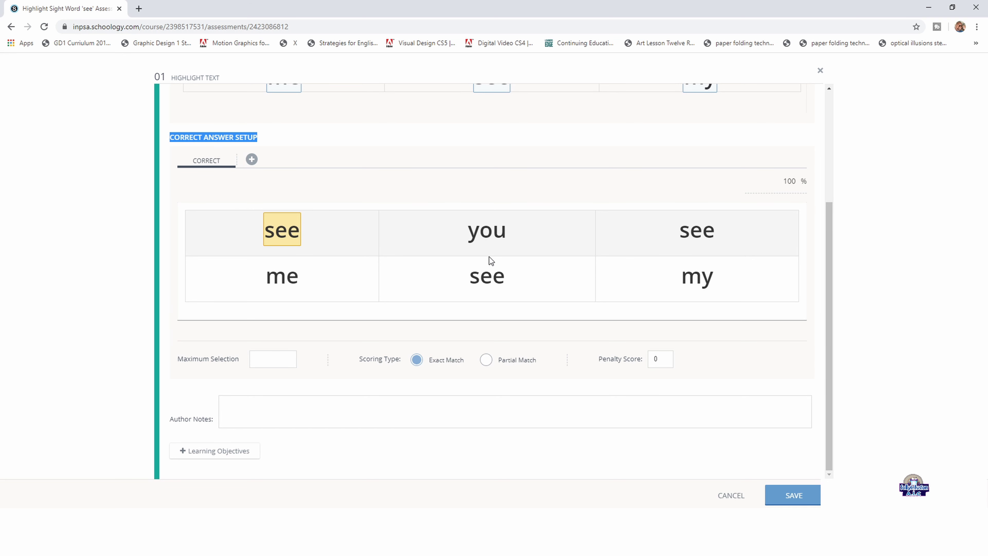
pyautogui.click(489, 276)
pyautogui.click(693, 235)
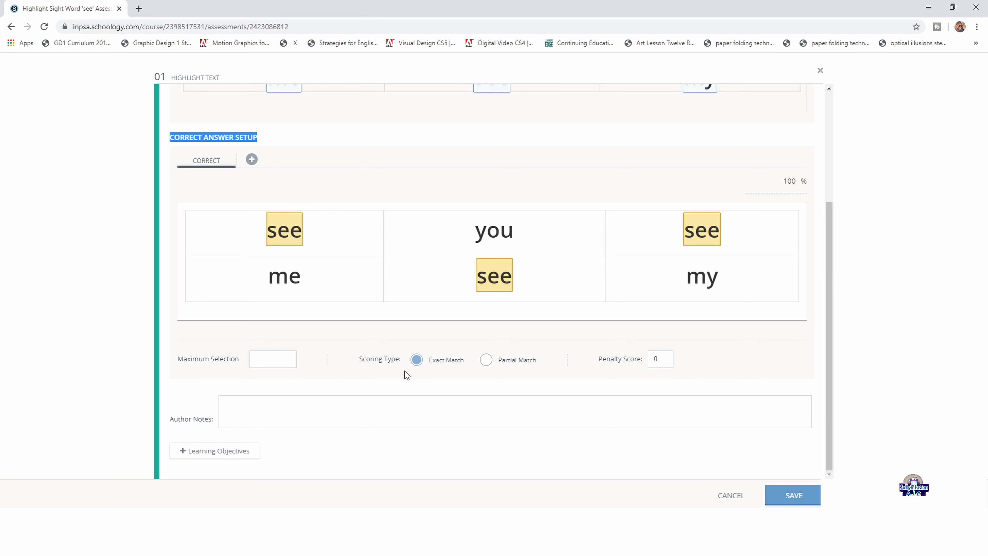
# - Save the Highlight Text question and set its points to 3
pyautogui.press('Return')
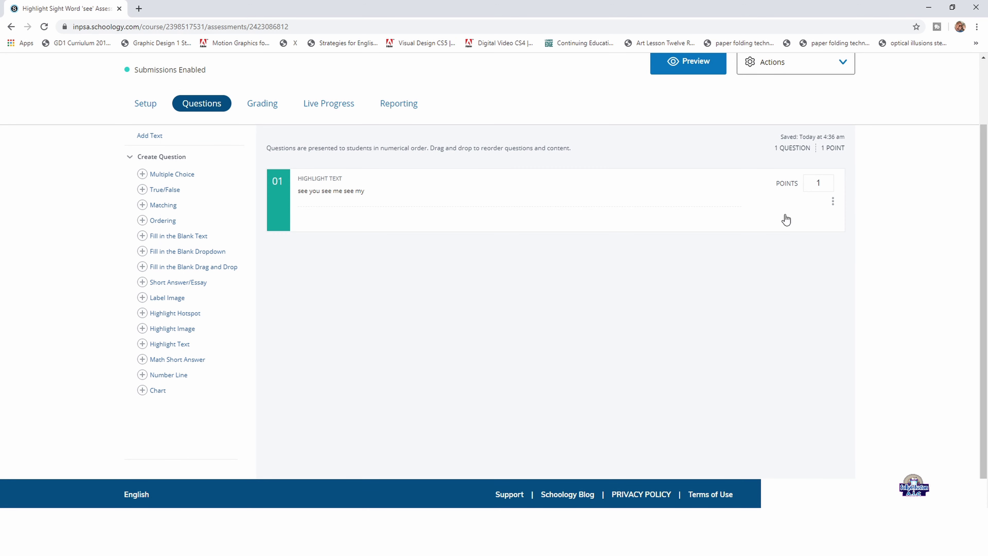
pyautogui.doubleClick(819, 184)
pyautogui.write('3')
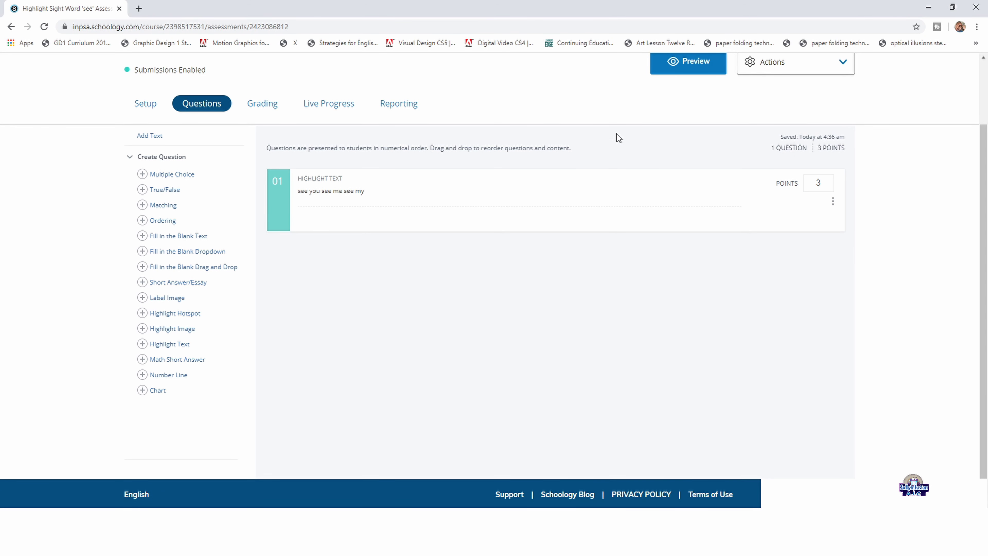
# - Open the student preview of the assessment and start a new attempt
pyautogui.scroll(3, 617, 134)
pyautogui.click(704, 139)
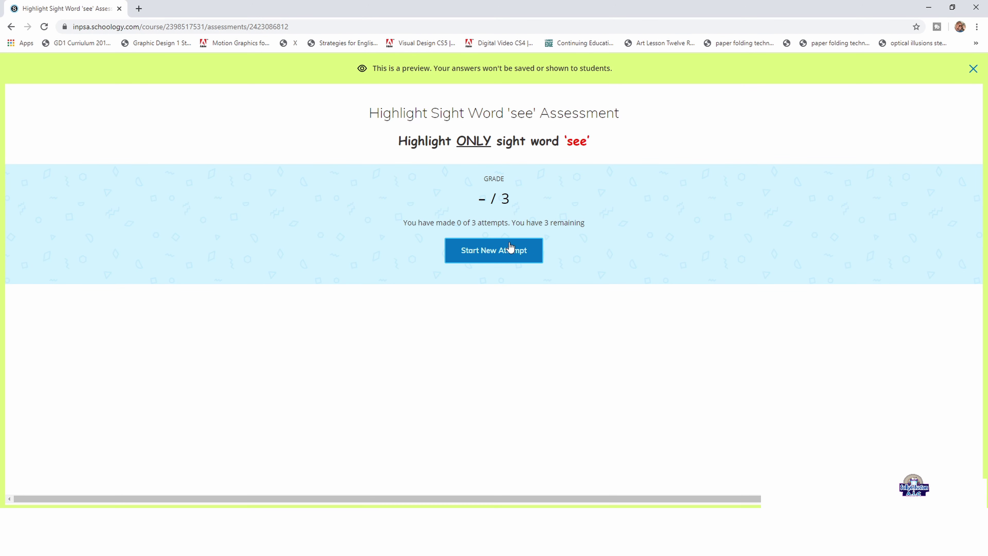
pyautogui.click(505, 257)
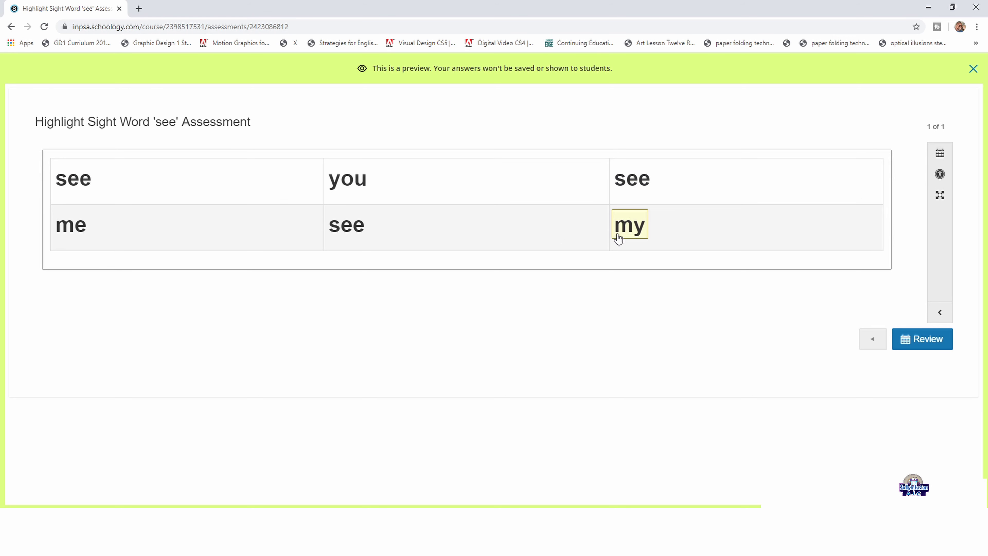
# - Highlight the three "see" words in the preview attempt, then review and finish it
pyautogui.click(73, 181)
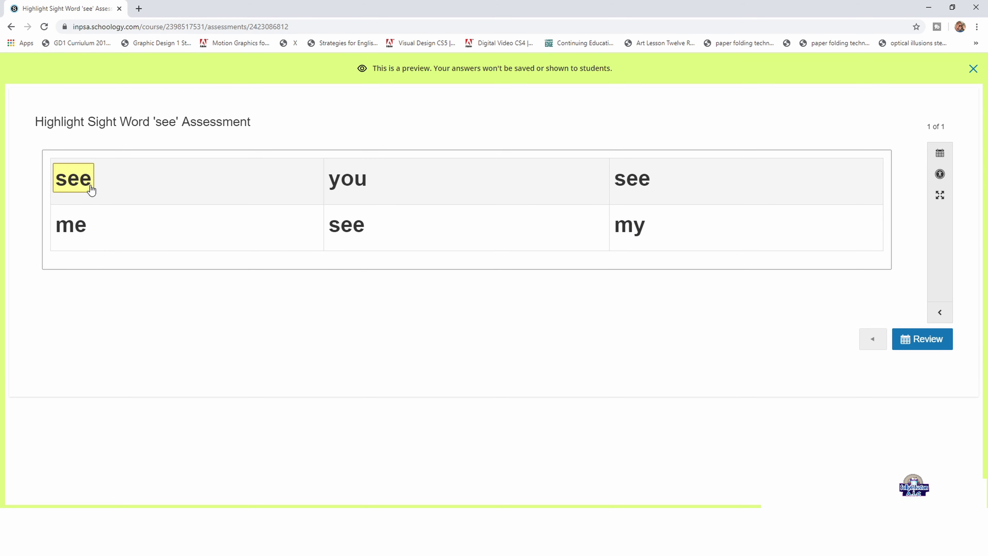
pyautogui.click(339, 224)
pyautogui.click(618, 186)
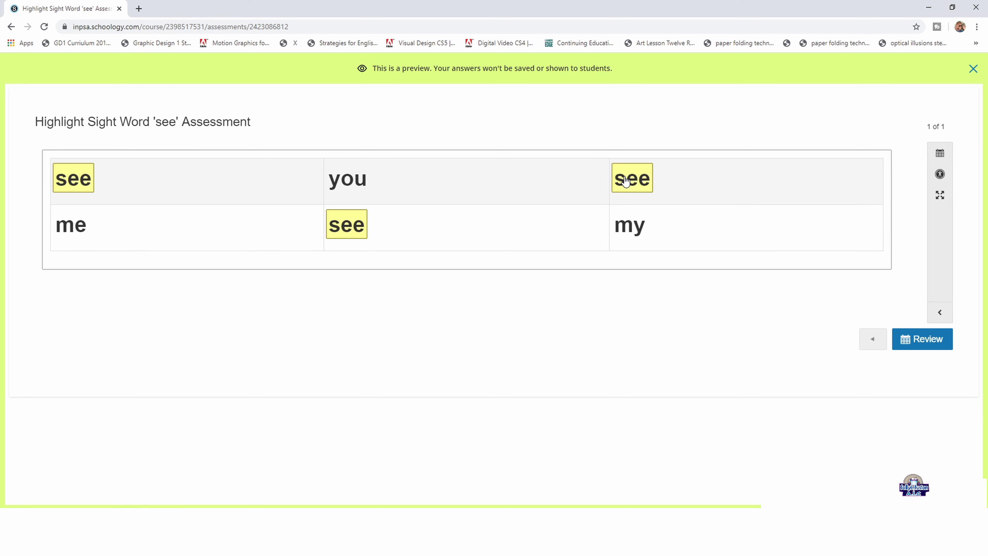
pyautogui.click(901, 341)
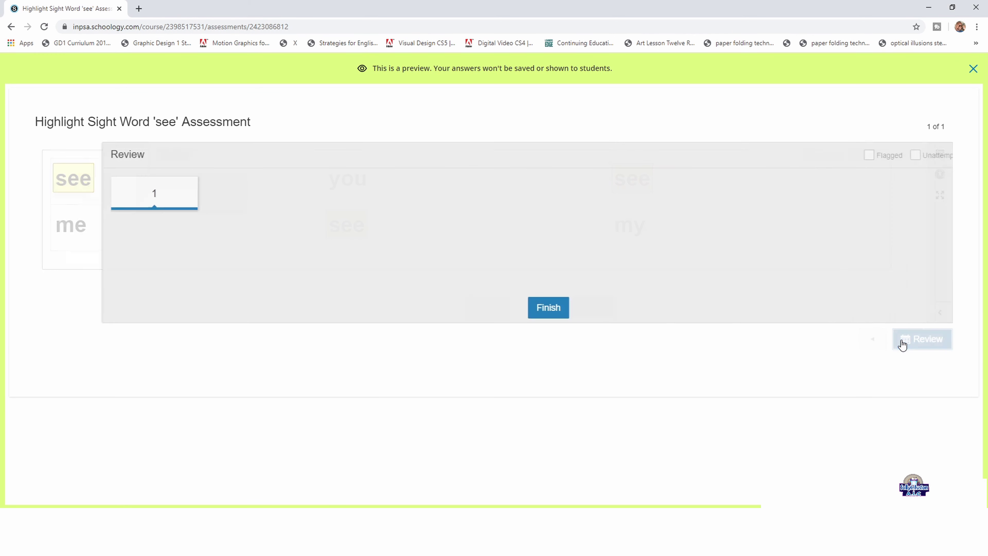
pyautogui.click(480, 313)
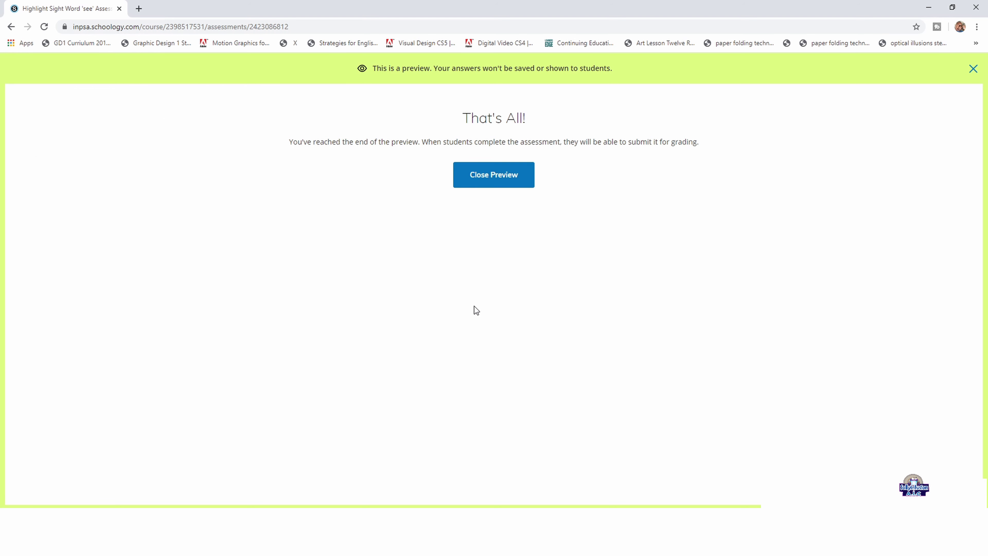